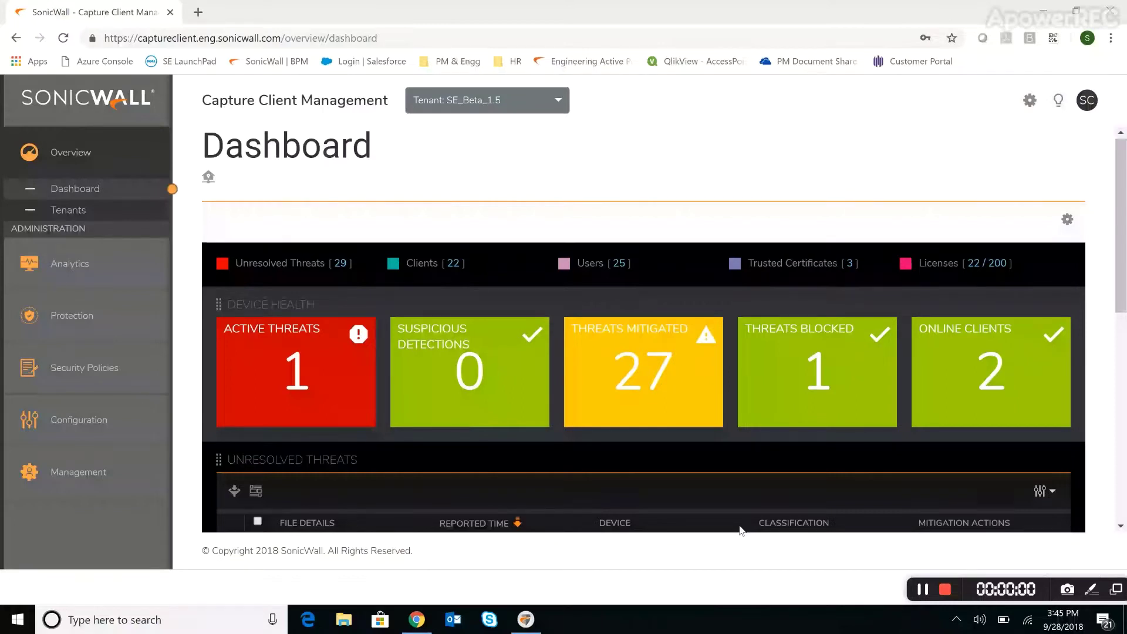
Open the SMC Threat Protection Policy's Protection Modes settings from Security Policies > Threat Protection.
{"action": "left_click", "coordinate": [86, 367]}
{"action": "left_click", "coordinate": [110, 426]}
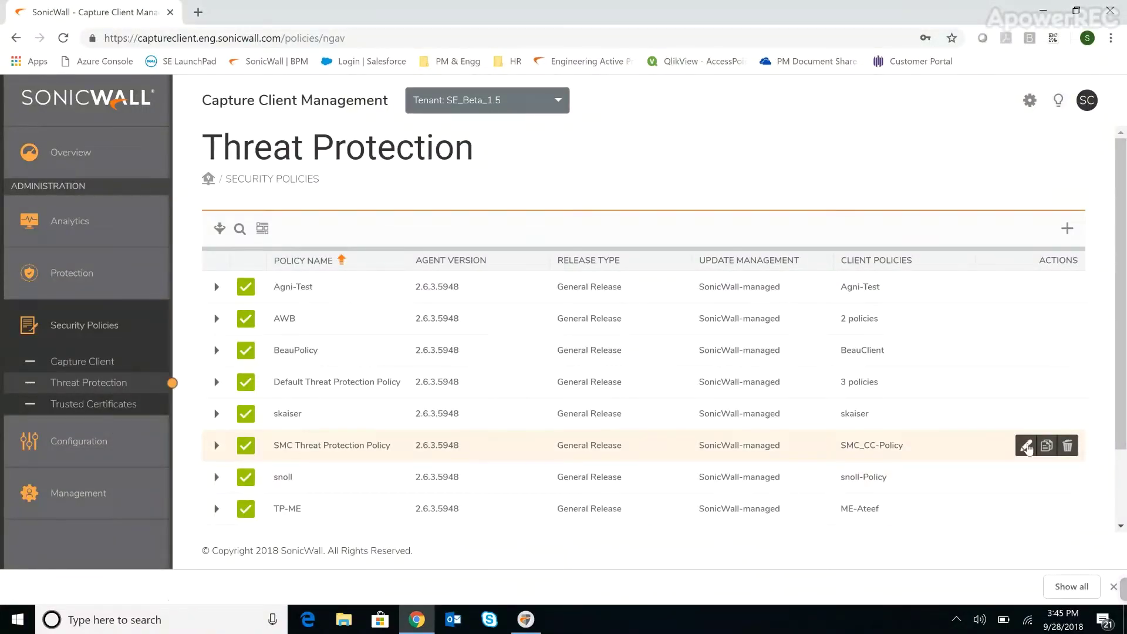
{"action": "left_click", "coordinate": [1027, 447]}
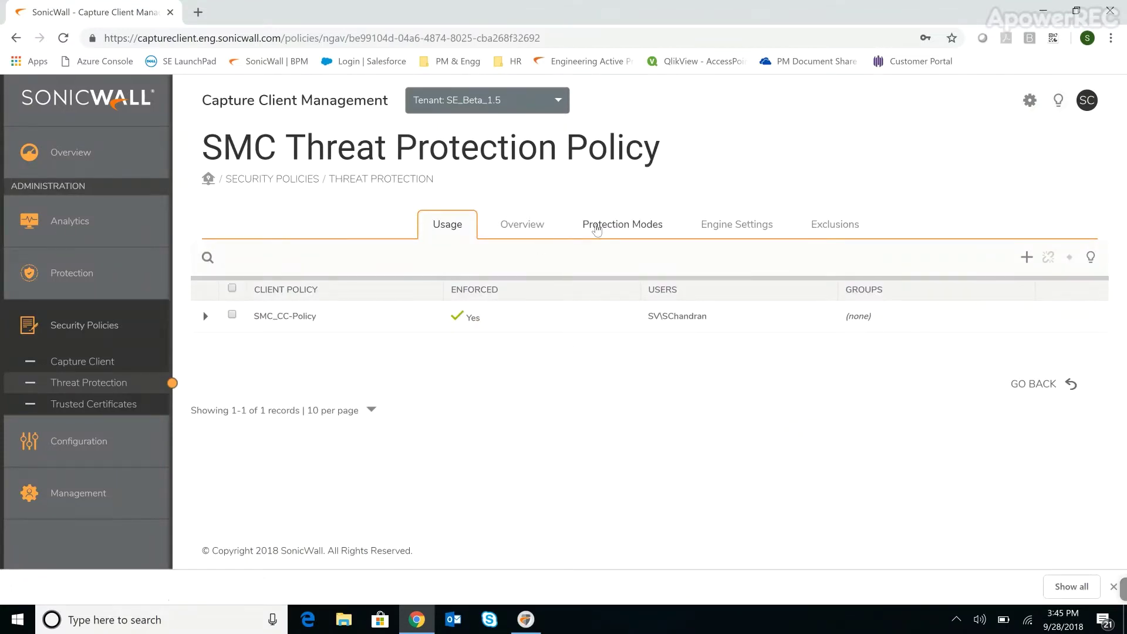
{"action": "left_click", "coordinate": [596, 229]}
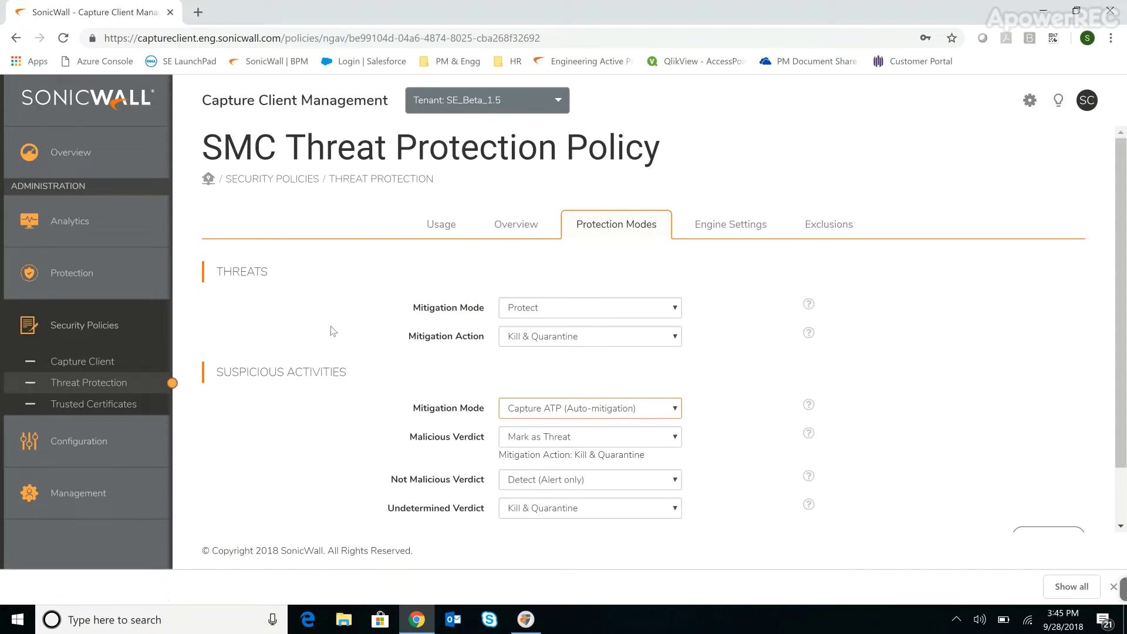
Review the Suspicious Activities settings, keeping Capture ATP as the mitigation mode and the verdict settings unchanged.
{"action": "left_click_drag", "start_coordinate": [217, 372], "coordinate": [348, 371]}
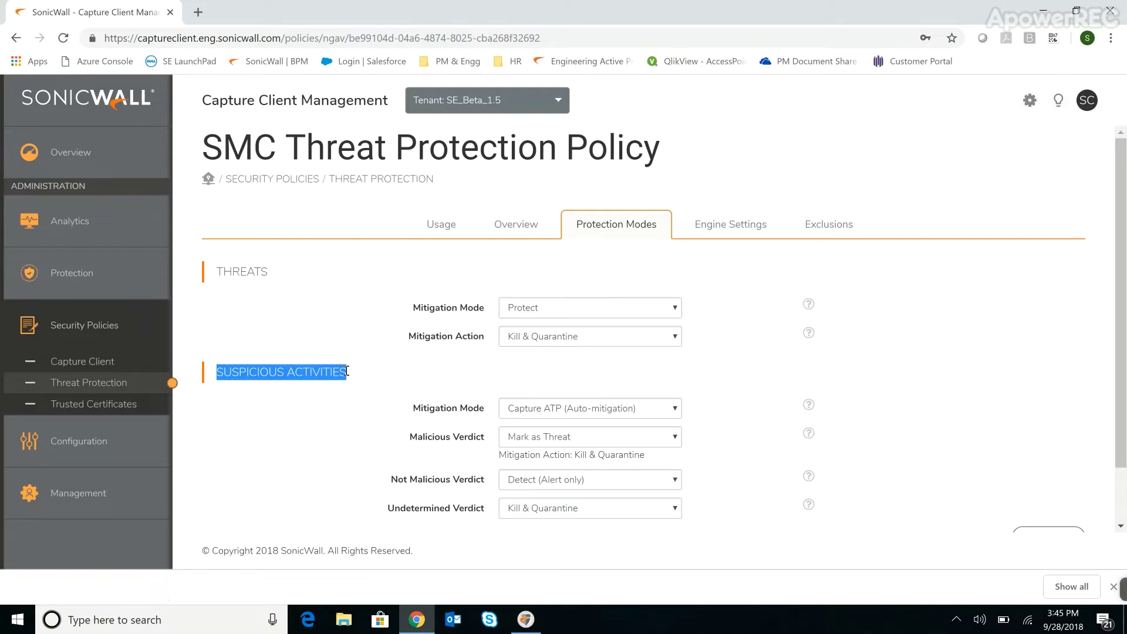
{"action": "left_click", "coordinate": [676, 409]}
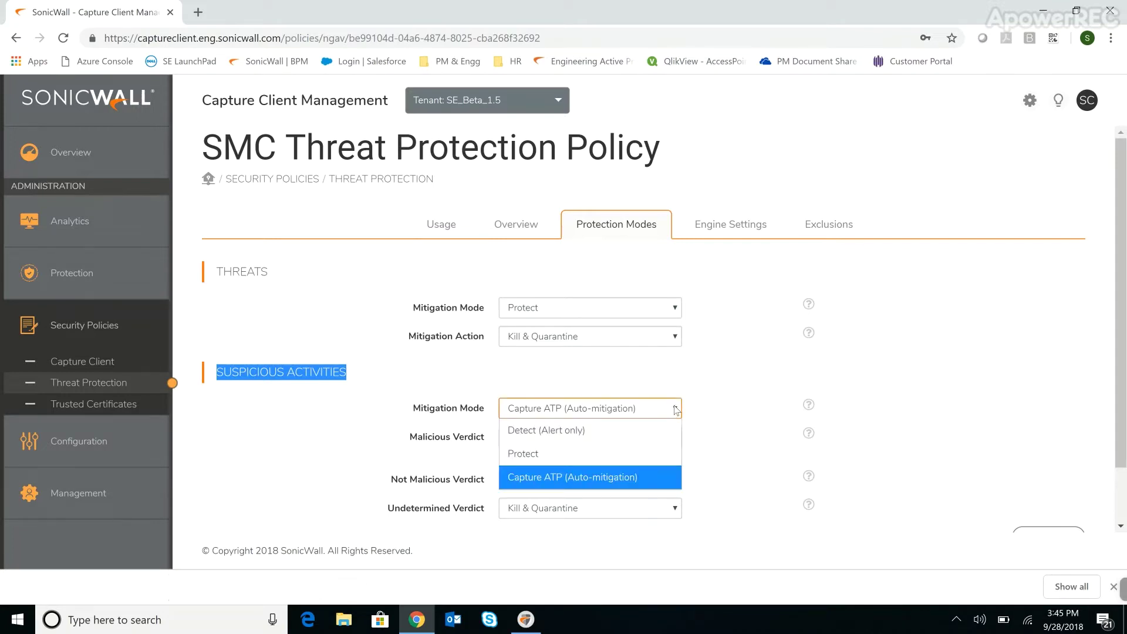
{"action": "left_click", "coordinate": [676, 409]}
{"action": "key", "text": "Tab"}
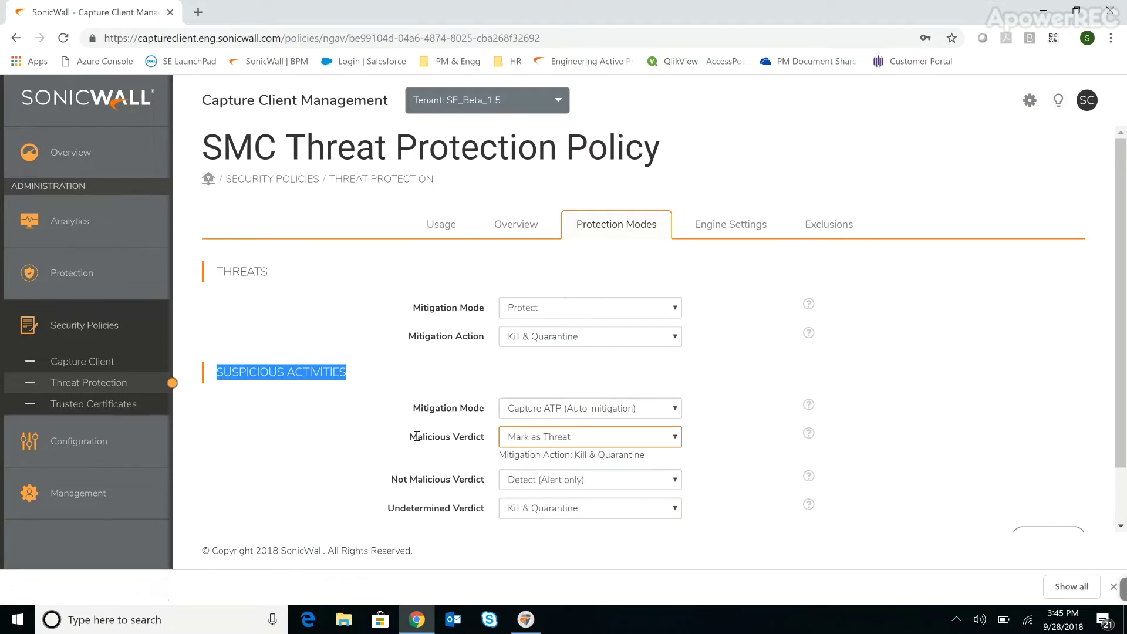
{"action": "left_click_drag", "start_coordinate": [417, 437], "coordinate": [481, 439]}
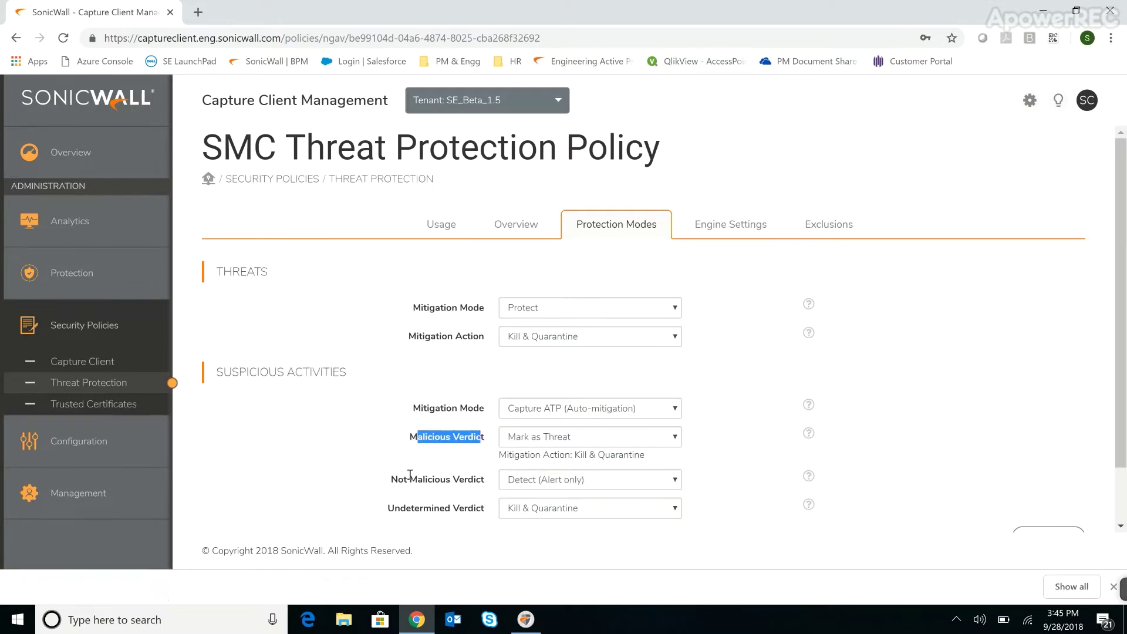
{"action": "left_click_drag", "start_coordinate": [395, 478], "coordinate": [481, 480]}
{"action": "left_click_drag", "start_coordinate": [387, 508], "coordinate": [485, 509]}
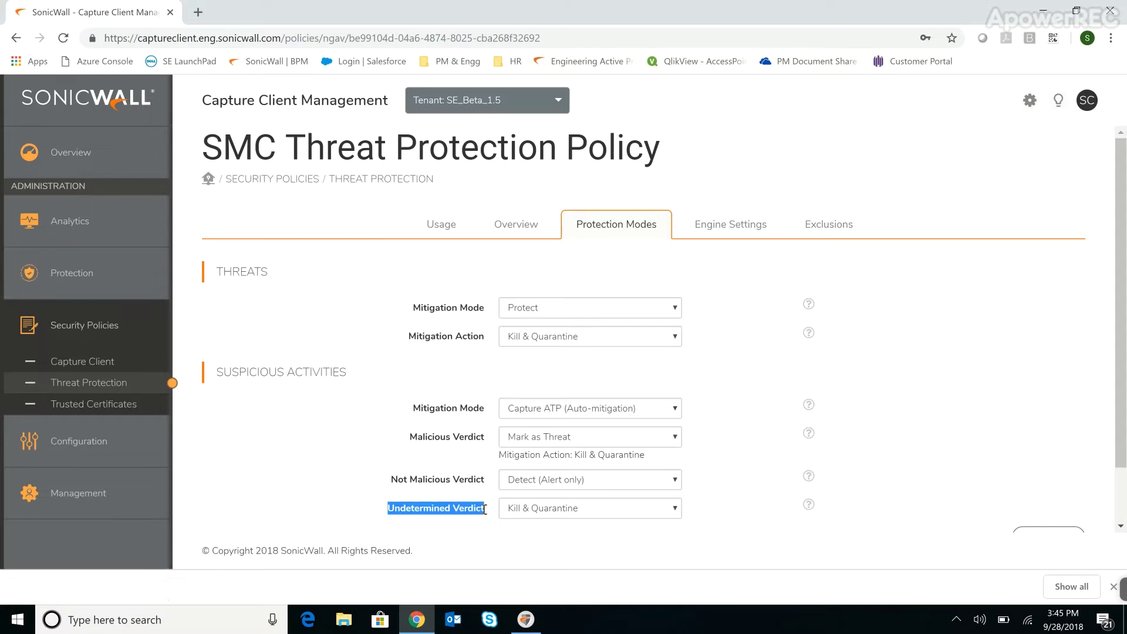
Scroll to the bottom of the policy form and go back to the policy list.
{"action": "left_click", "coordinate": [1119, 491]}
{"action": "scroll", "coordinate": [1103, 493], "scroll_direction": "down", "scroll_amount": 1}
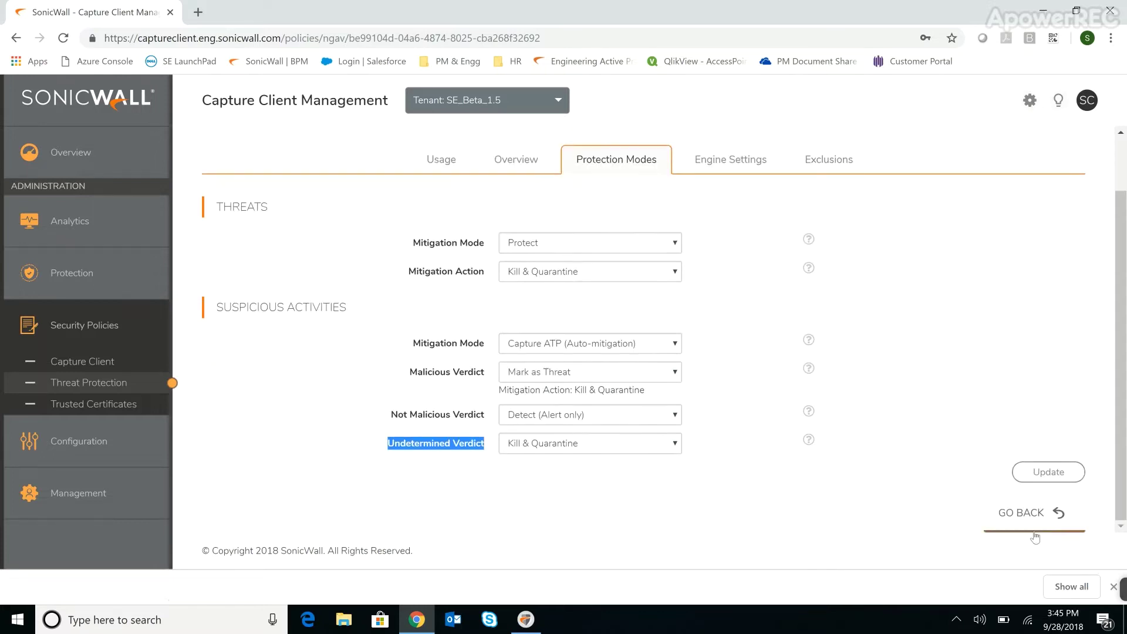
{"action": "left_click", "coordinate": [1051, 512]}
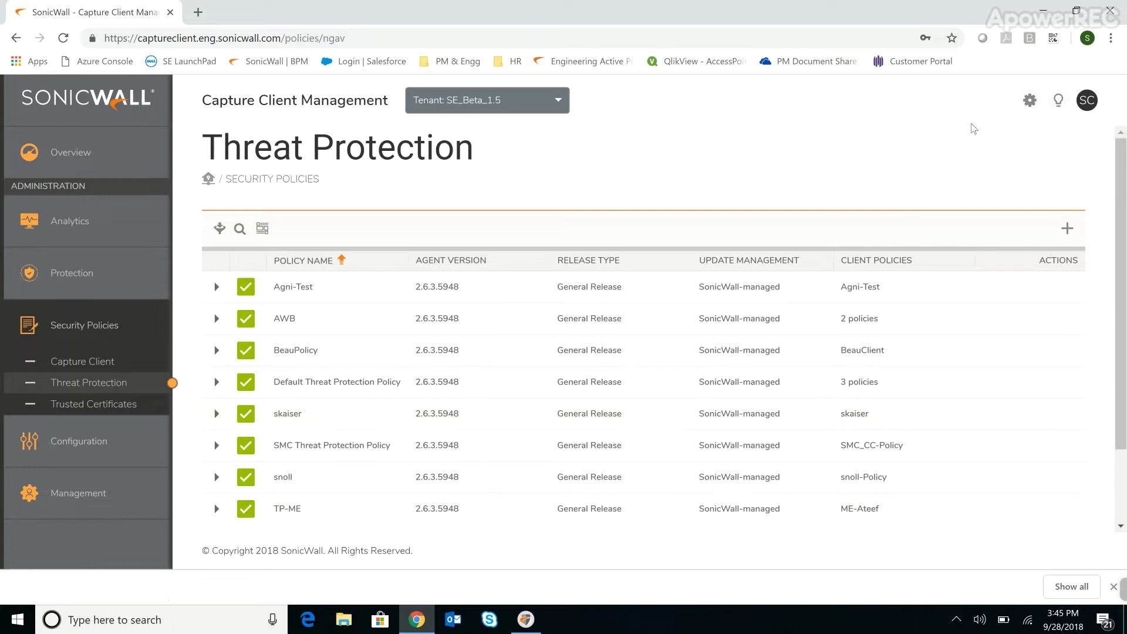
Bring up the Capture Client dashboard on the desktop and run the sample malware file.
{"action": "left_click", "coordinate": [1040, 10]}
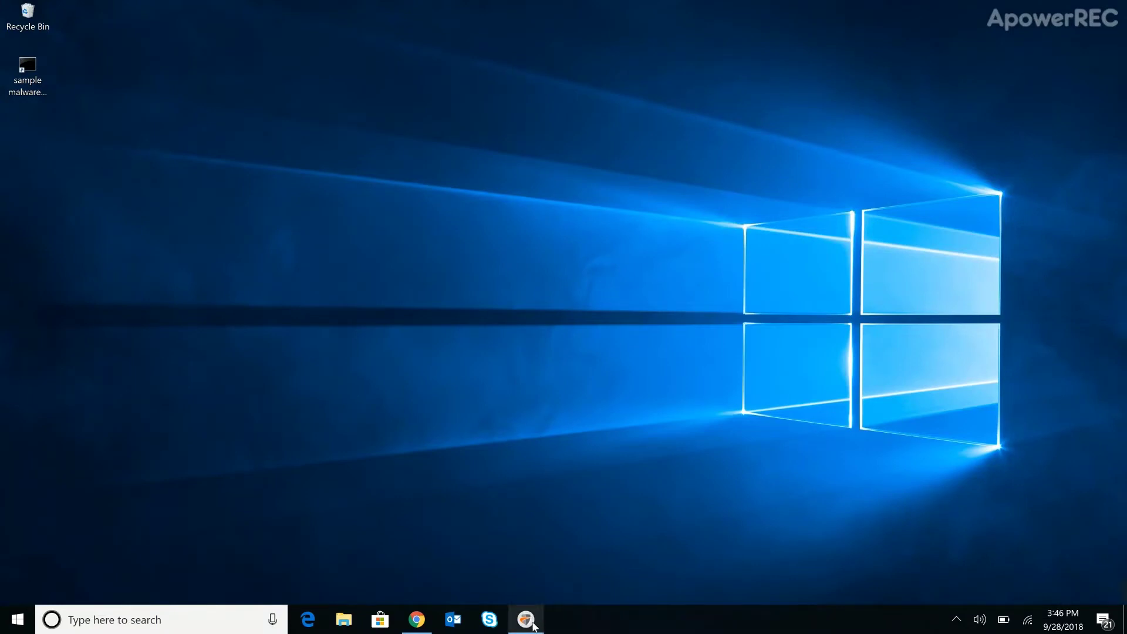
{"action": "left_click", "coordinate": [534, 619]}
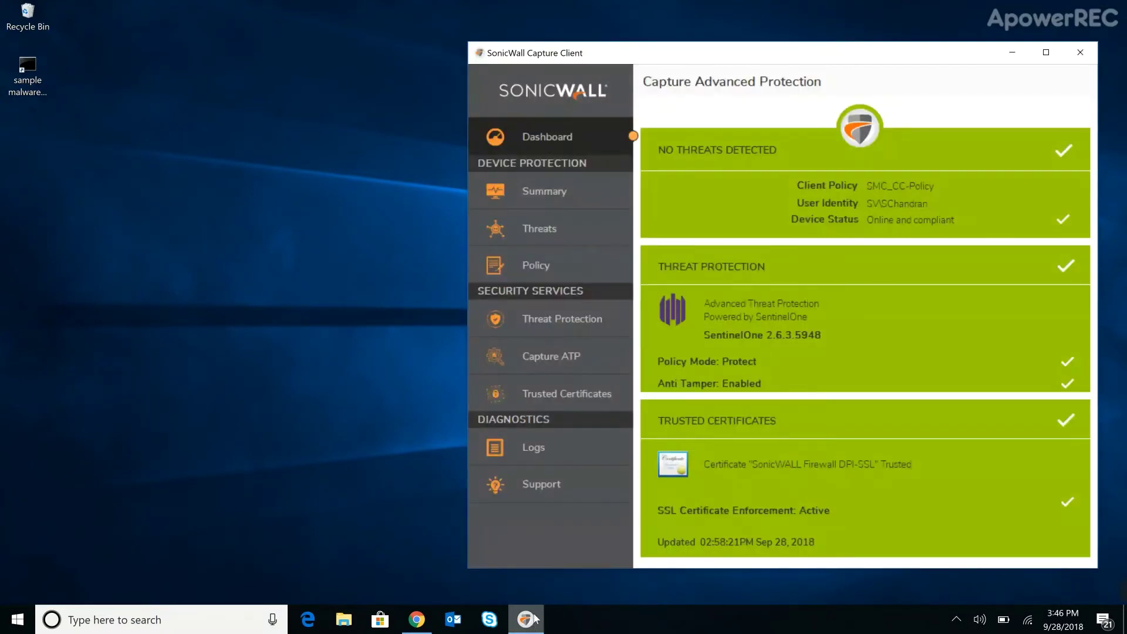
{"action": "double_click", "coordinate": [28, 82]}
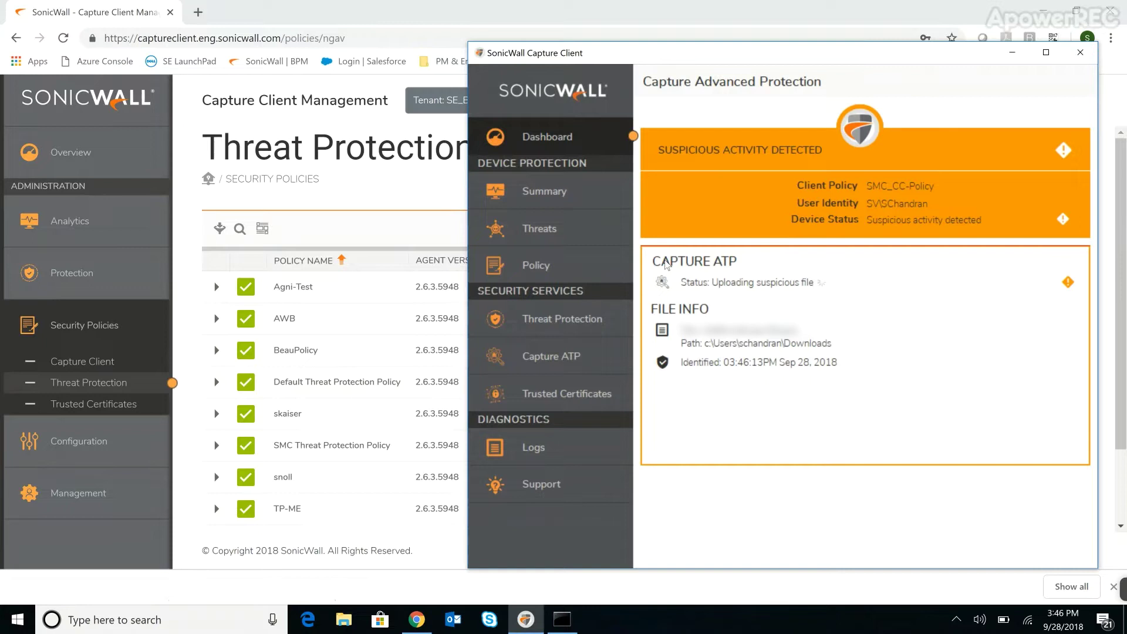
Check the client's Threats page and Capture ATP uploaded-files list for the new detection.
{"action": "left_click", "coordinate": [555, 231]}
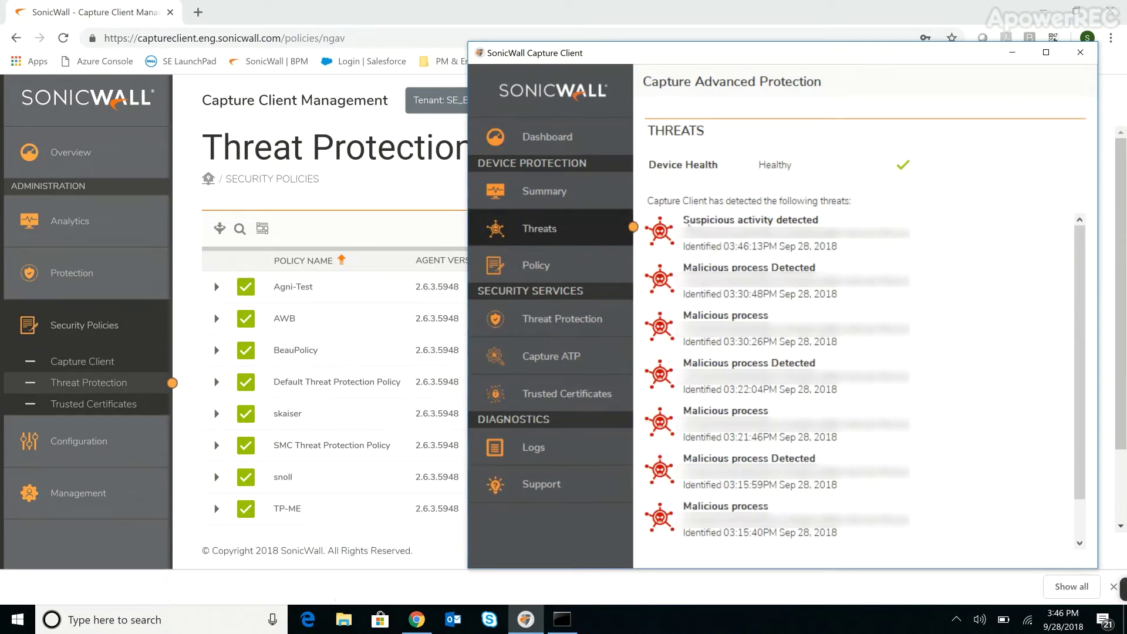
{"action": "left_click", "coordinate": [592, 359]}
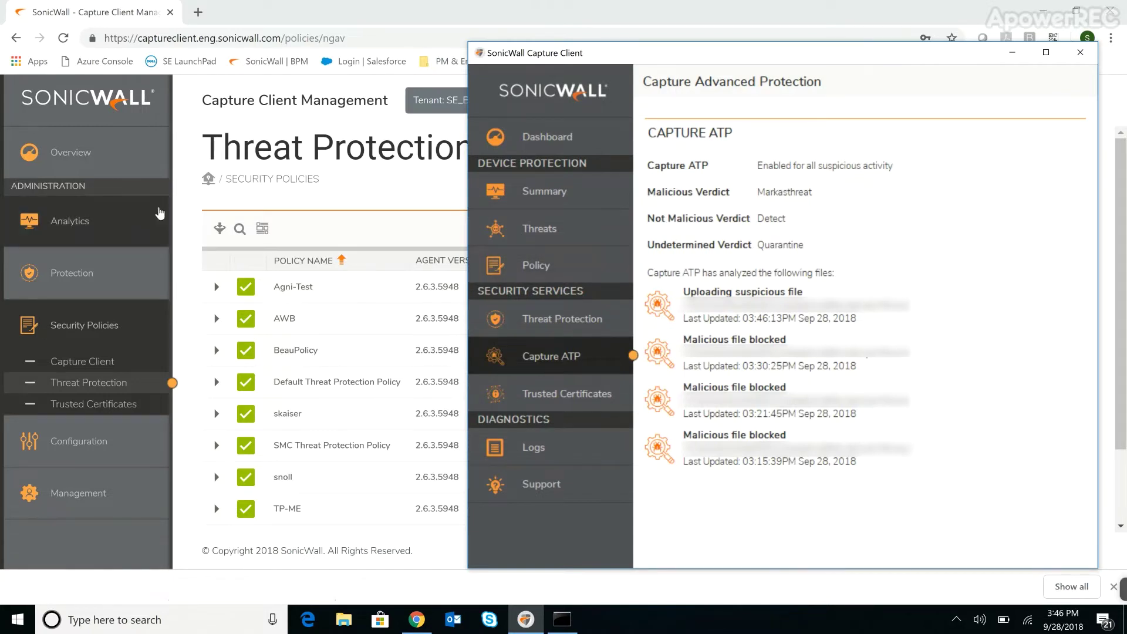
{"action": "left_click", "coordinate": [113, 219]}
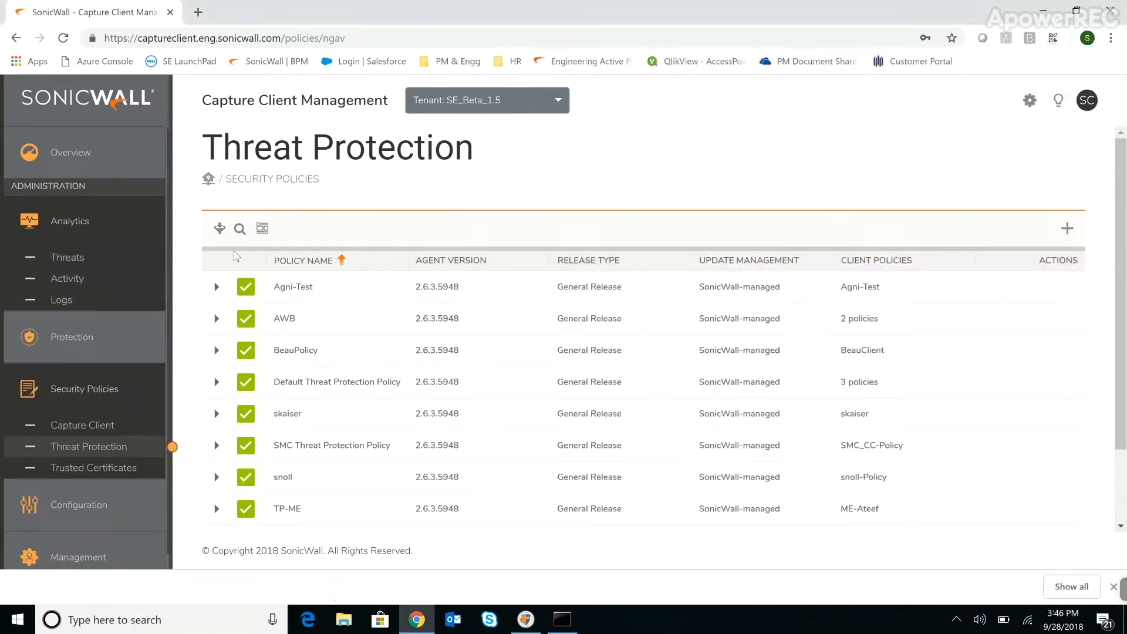
Open the 3:46:13 PM threat's details and highlight its 'Under Analysis' Capture ATP verdict.
{"action": "left_click", "coordinate": [108, 261]}
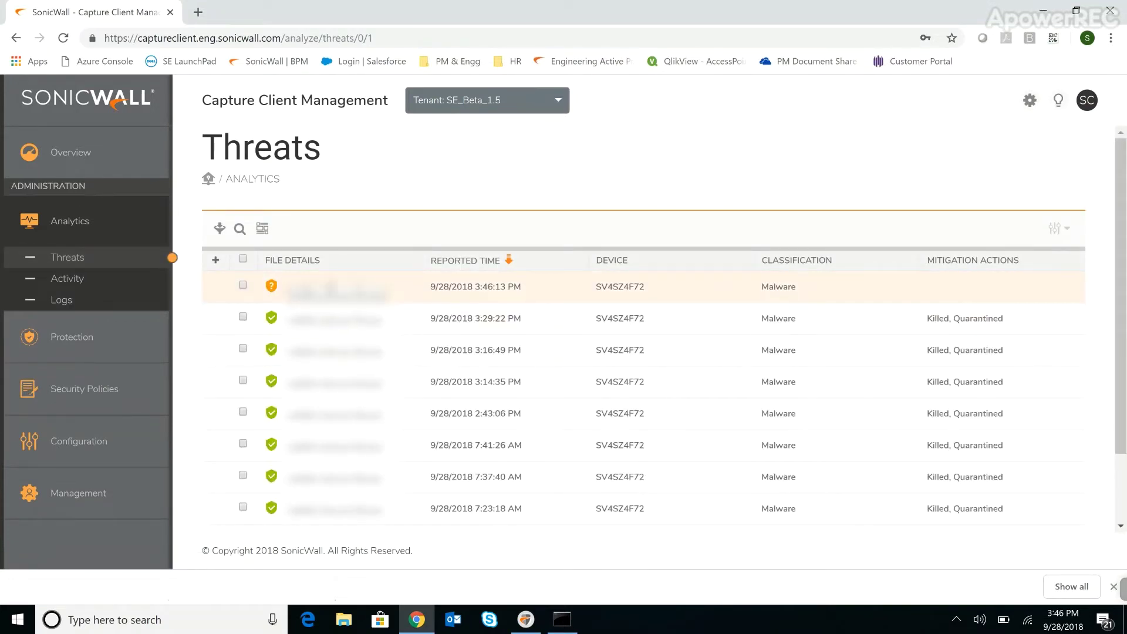
{"action": "left_click", "coordinate": [328, 286]}
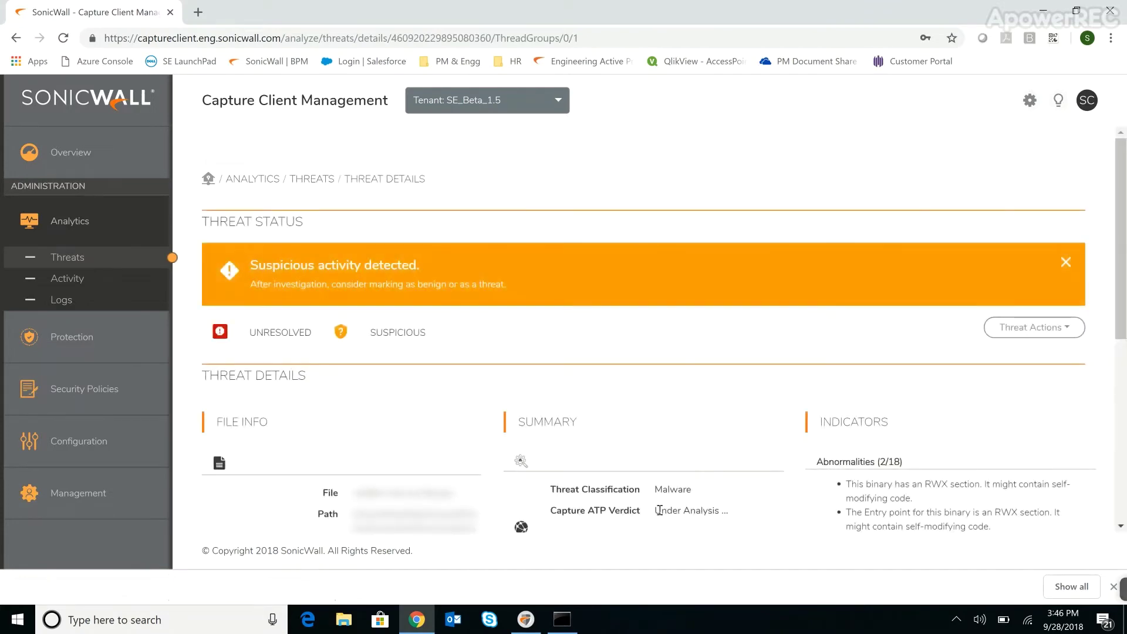
{"action": "left_click_drag", "start_coordinate": [654, 510], "coordinate": [723, 521]}
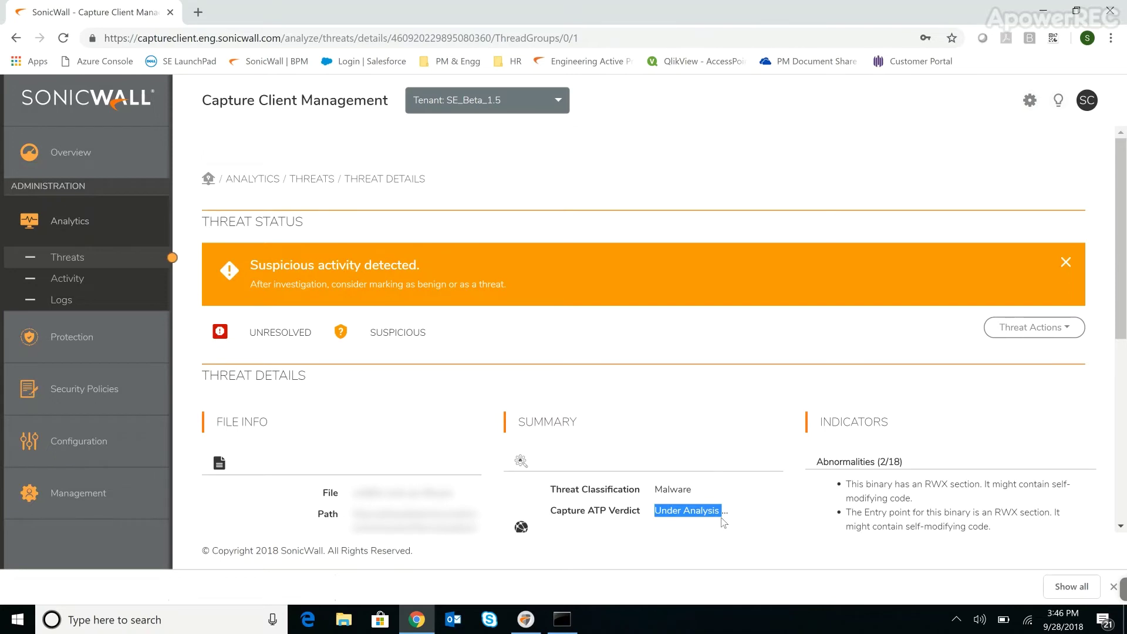
Open Configuration > Tenant Settings and view its Notification Settings tab.
{"action": "left_click", "coordinate": [100, 453]}
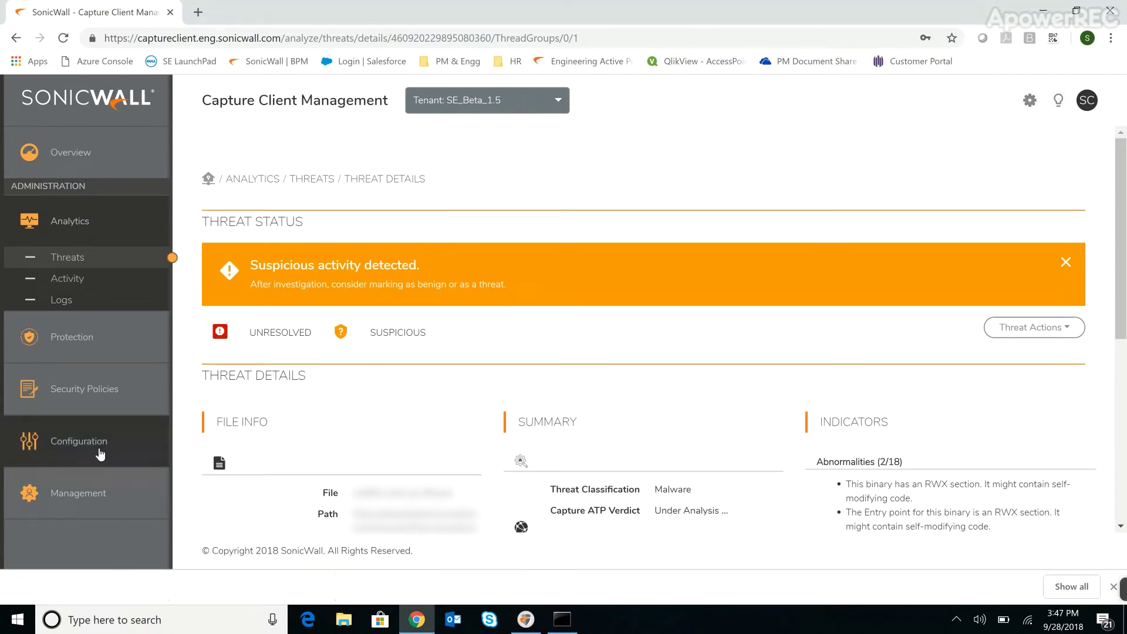
{"action": "left_click", "coordinate": [79, 557]}
{"action": "left_click", "coordinate": [88, 512]}
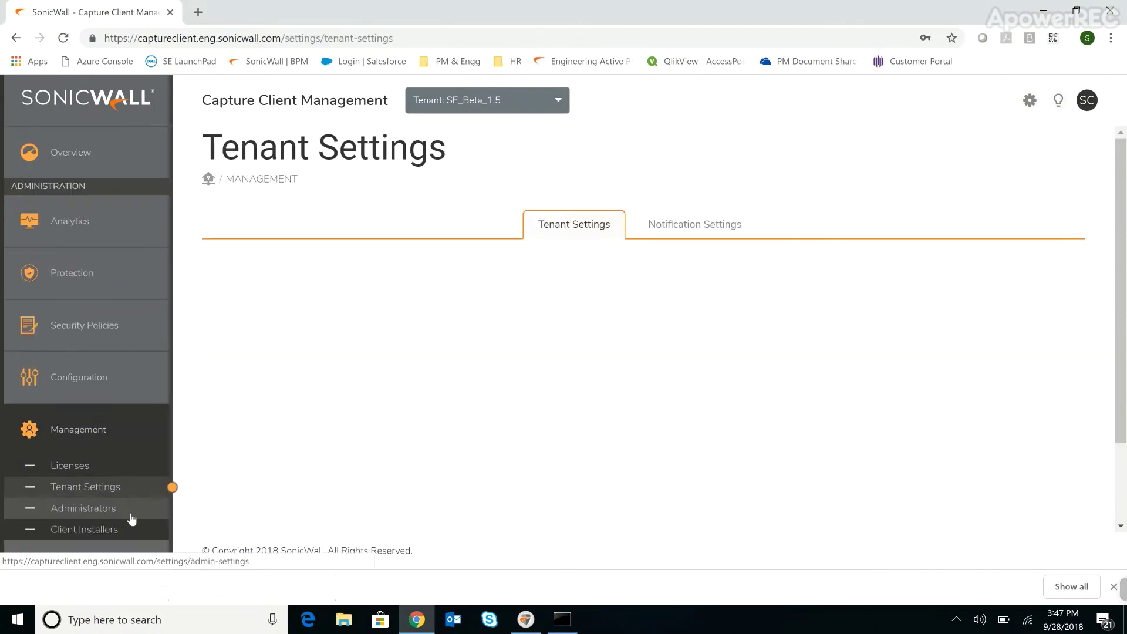
{"action": "left_click", "coordinate": [693, 227]}
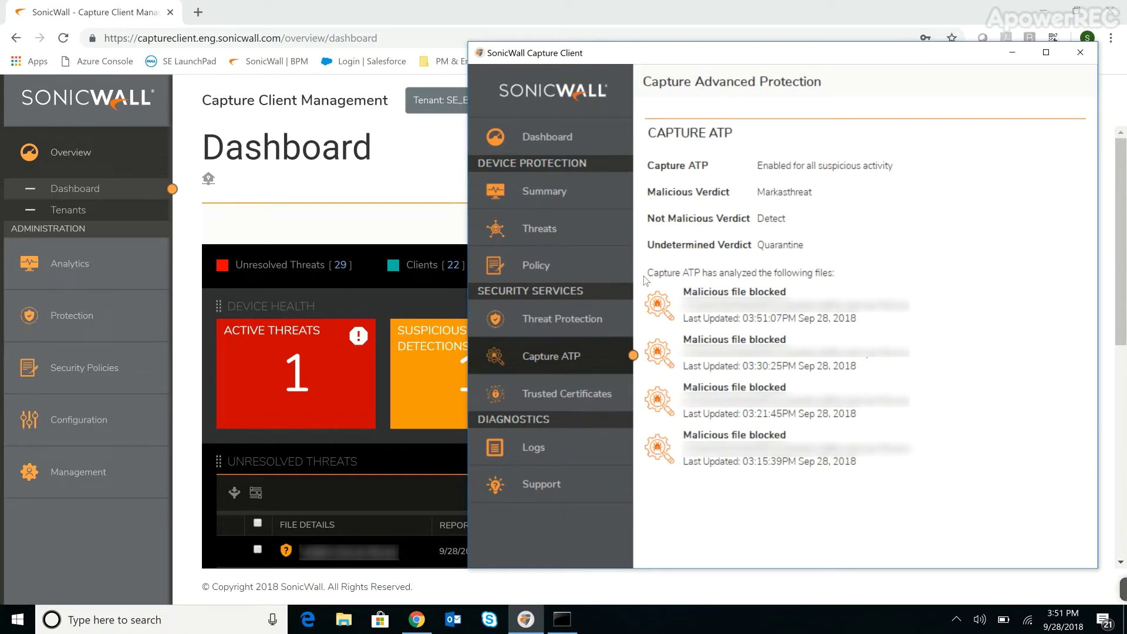
Check the client dashboard's online, compliant status, then switch back to the management console.
{"action": "left_click", "coordinate": [572, 143]}
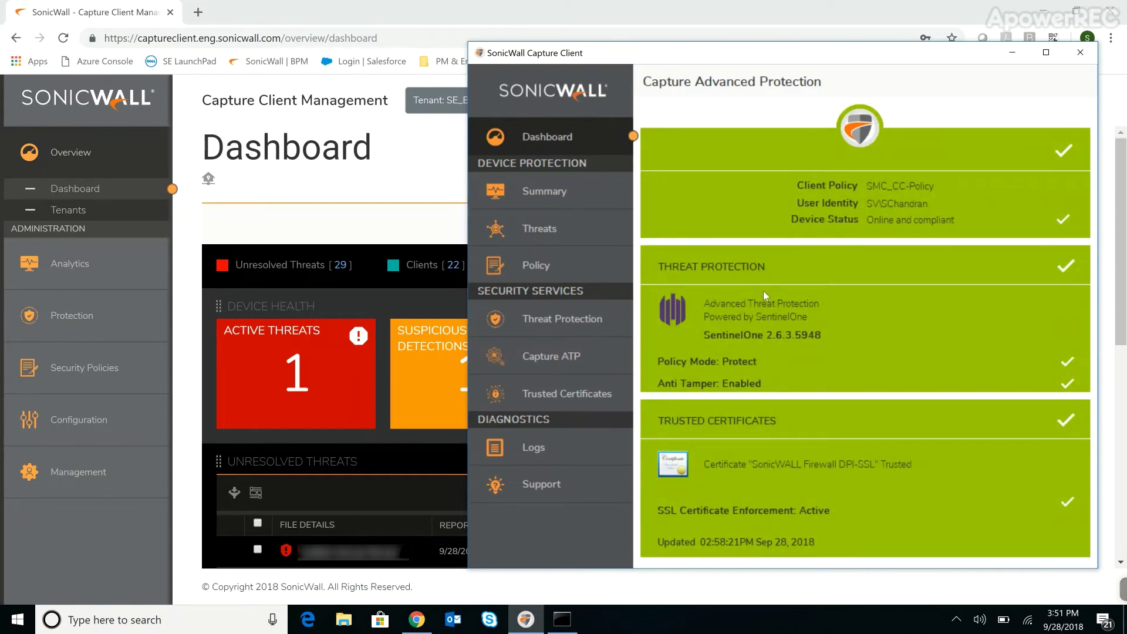
{"action": "left_click", "coordinate": [88, 262]}
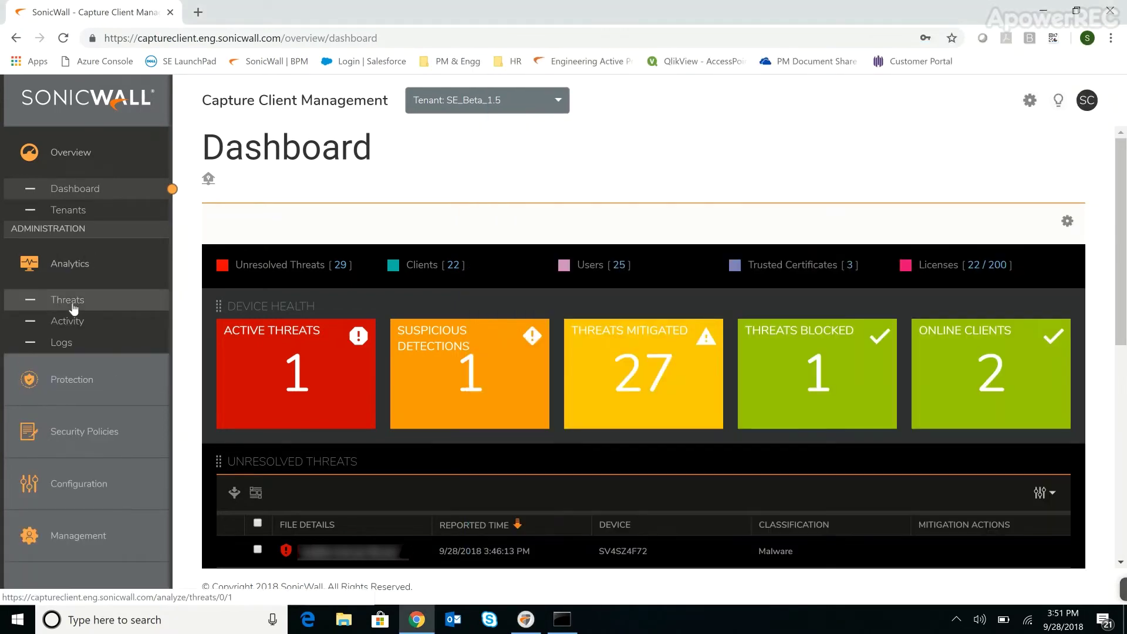
Open the 3:46:13 PM threat, dismiss the notification, and review its Malicious File Capture ATP report.
{"action": "left_click", "coordinate": [70, 300]}
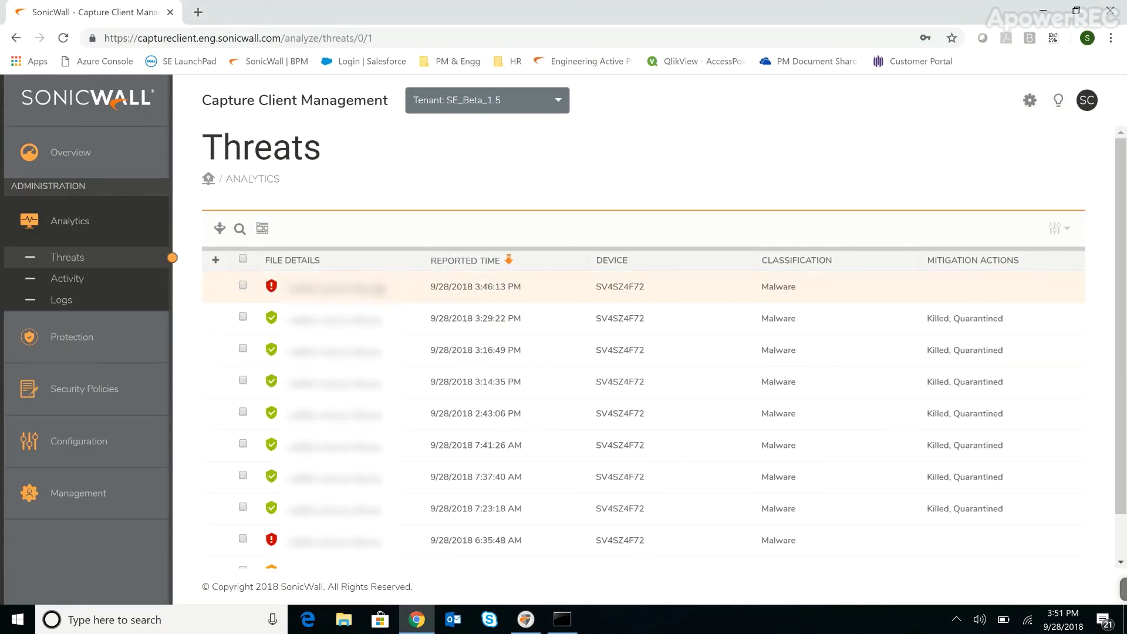
{"action": "left_click", "coordinate": [384, 293]}
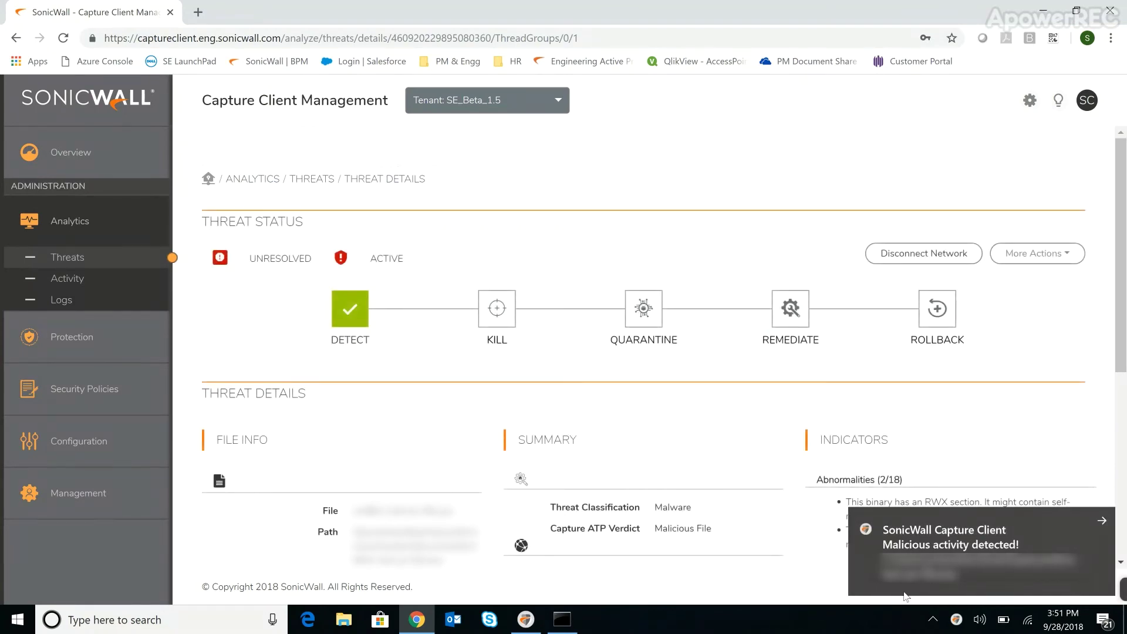
{"action": "left_click", "coordinate": [1103, 527]}
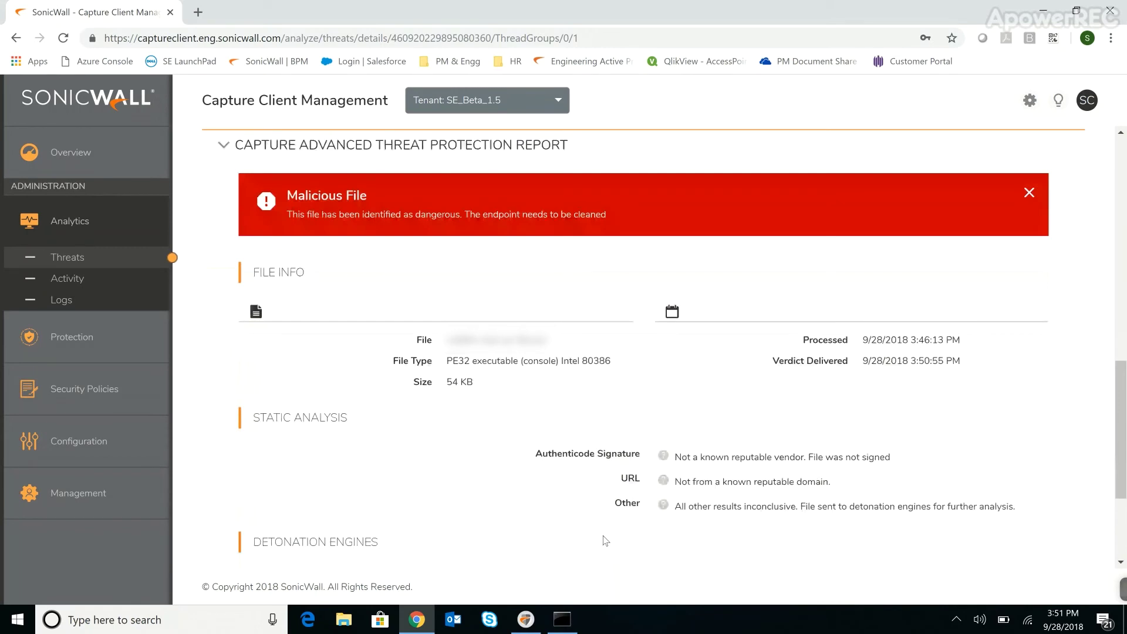
{"action": "scroll", "coordinate": [814, 532], "scroll_direction": "down", "scroll_amount": 3}
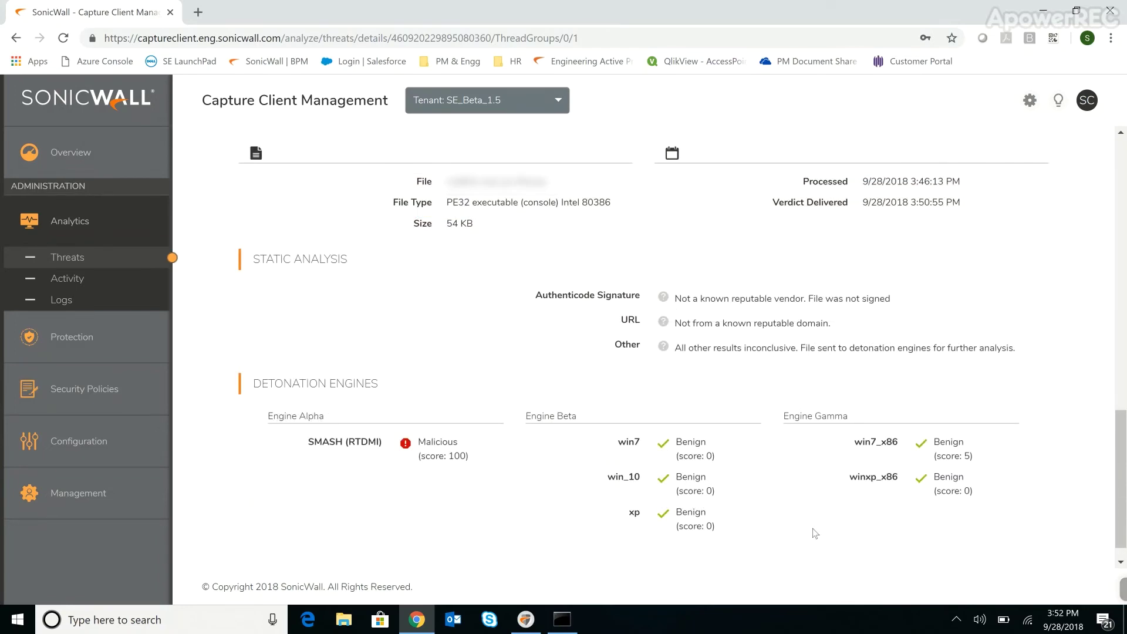
{"action": "scroll", "coordinate": [815, 532], "scroll_direction": "up", "scroll_amount": 12}
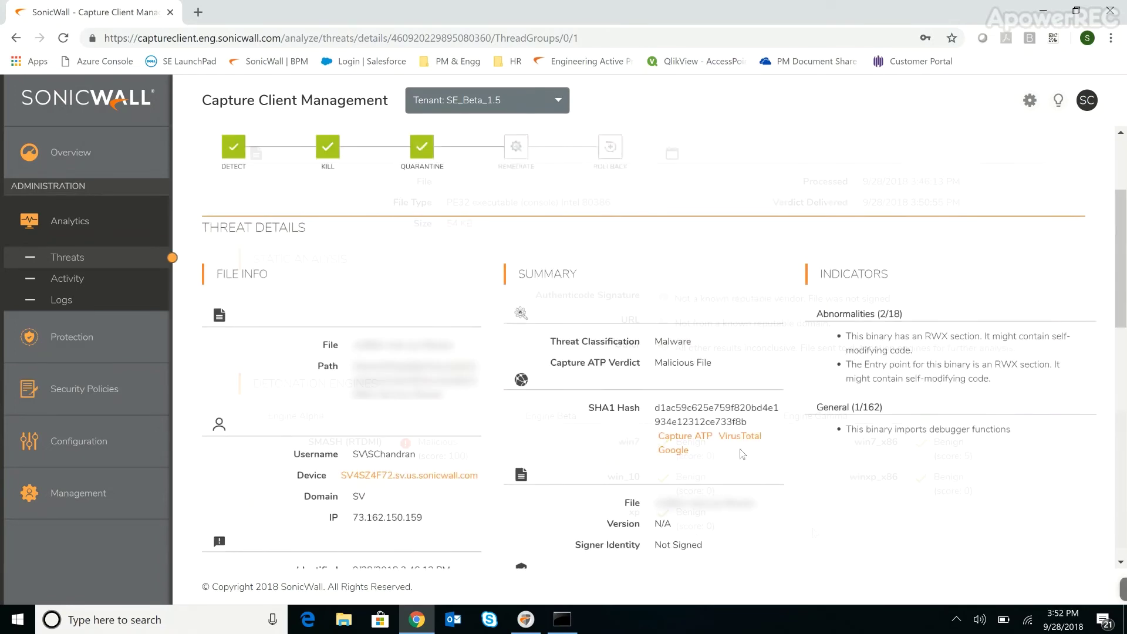
Open the file's Capture ATP report, then mark the threat as resolved and confirm.
{"action": "left_click", "coordinate": [704, 438]}
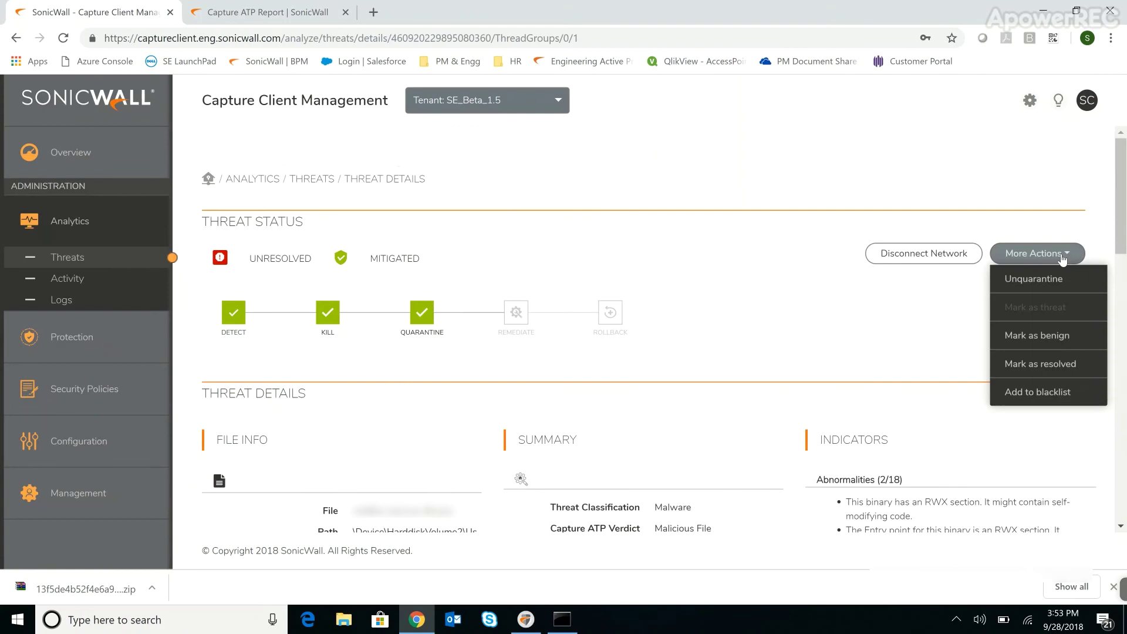
{"action": "left_click", "coordinate": [1018, 370]}
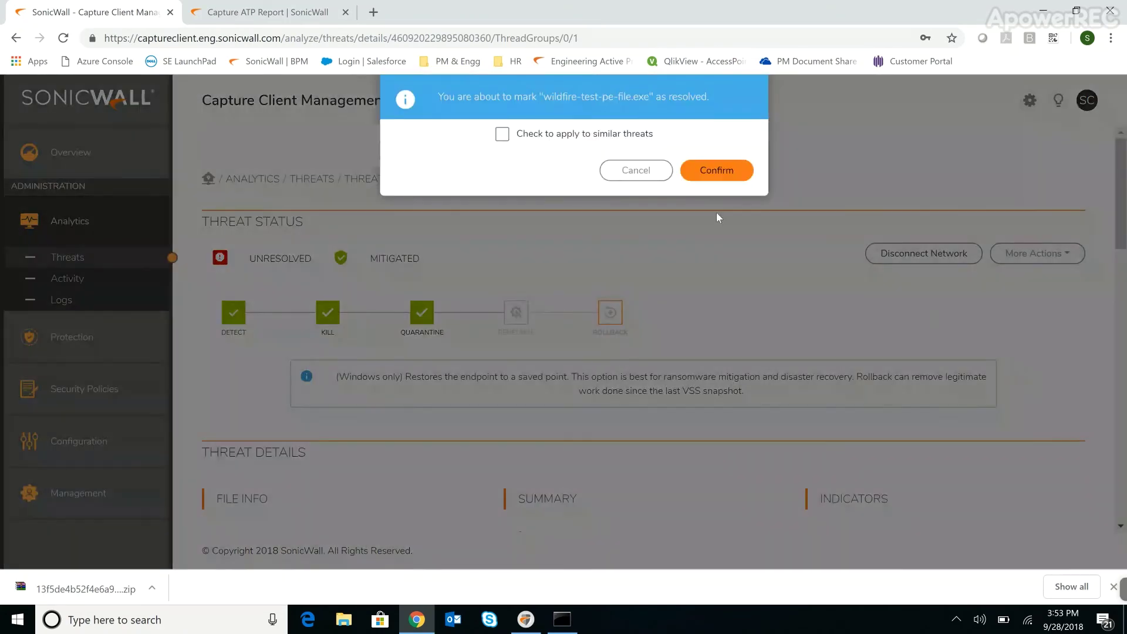
{"action": "left_click", "coordinate": [709, 173]}
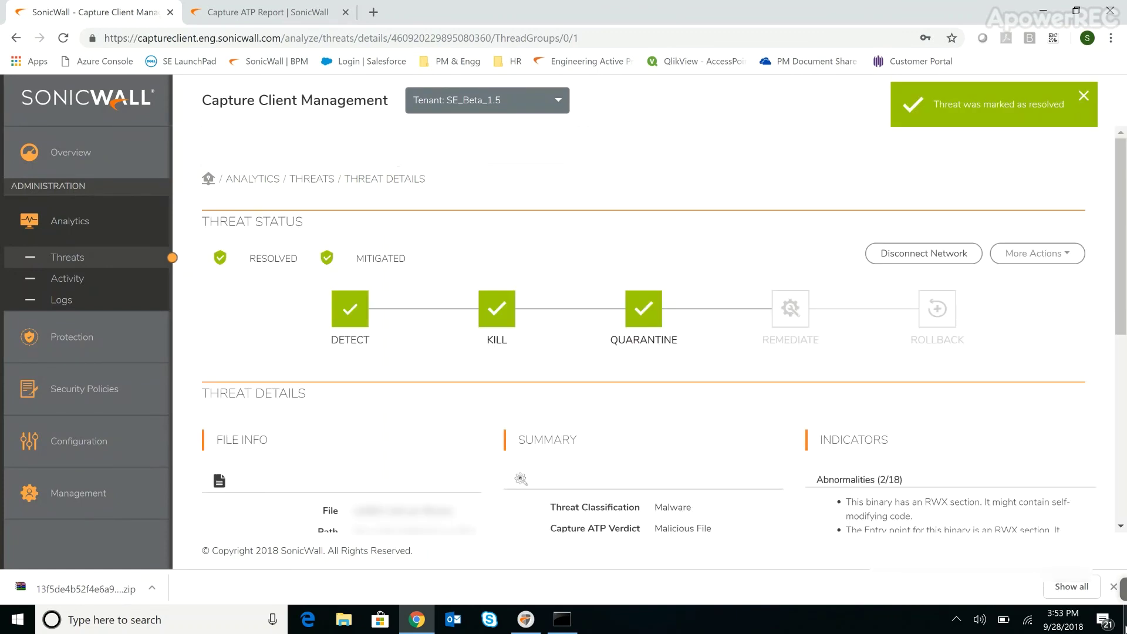